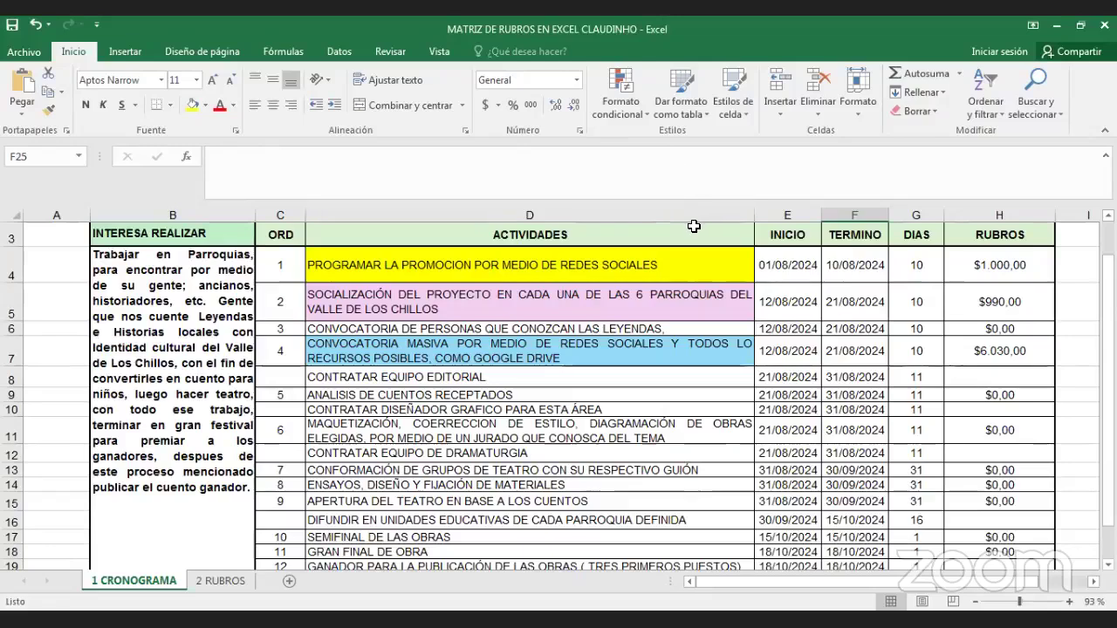
Review the activity schedule down to its total, and view the budget matrix on the 2 RUBROS sheet at 80% zoom
scroll(699, 228, up, 1)
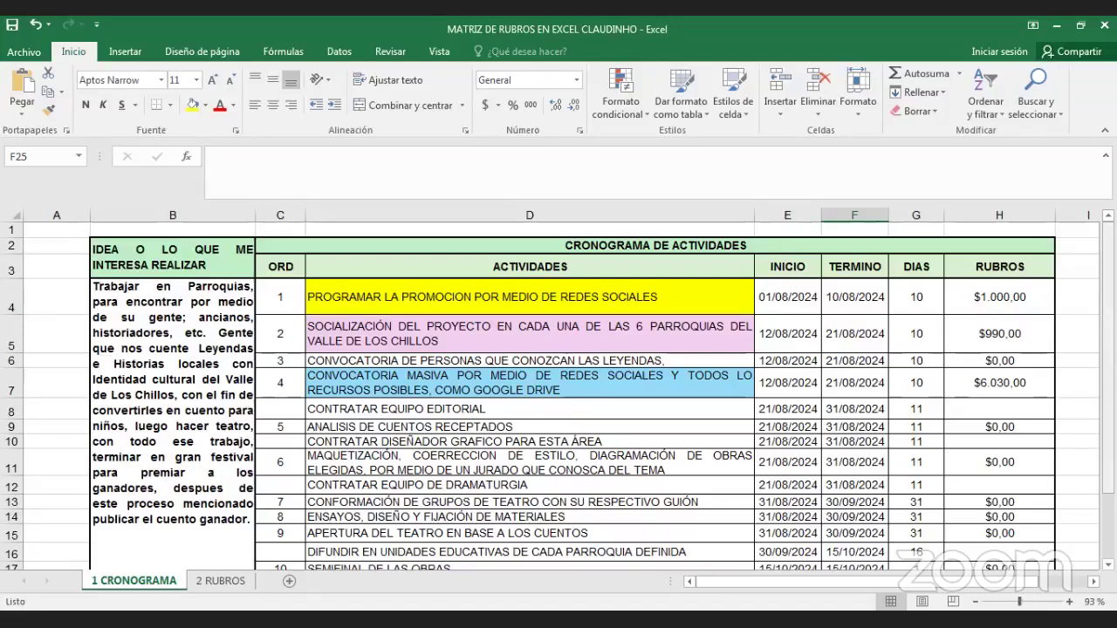
drag(1108, 307, 1108, 312)
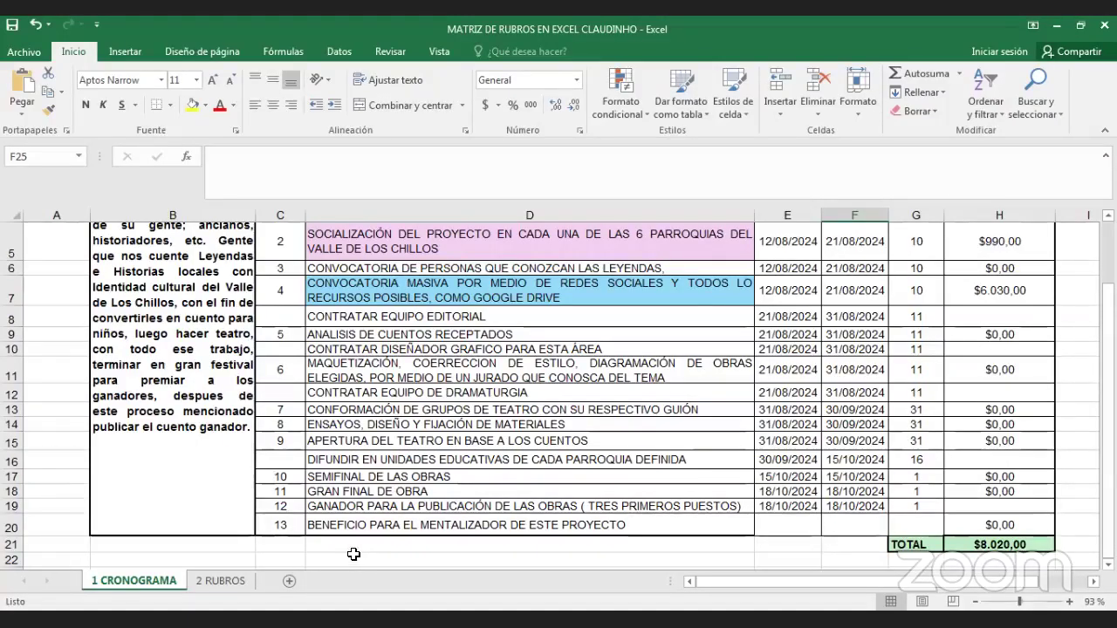
click(226, 582)
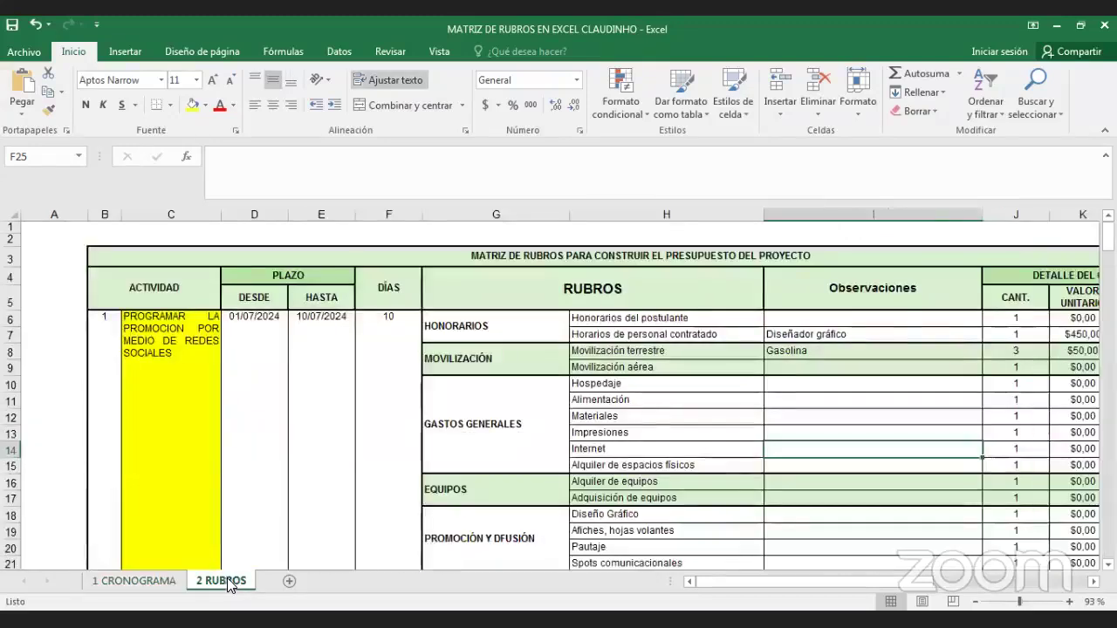
click(986, 601)
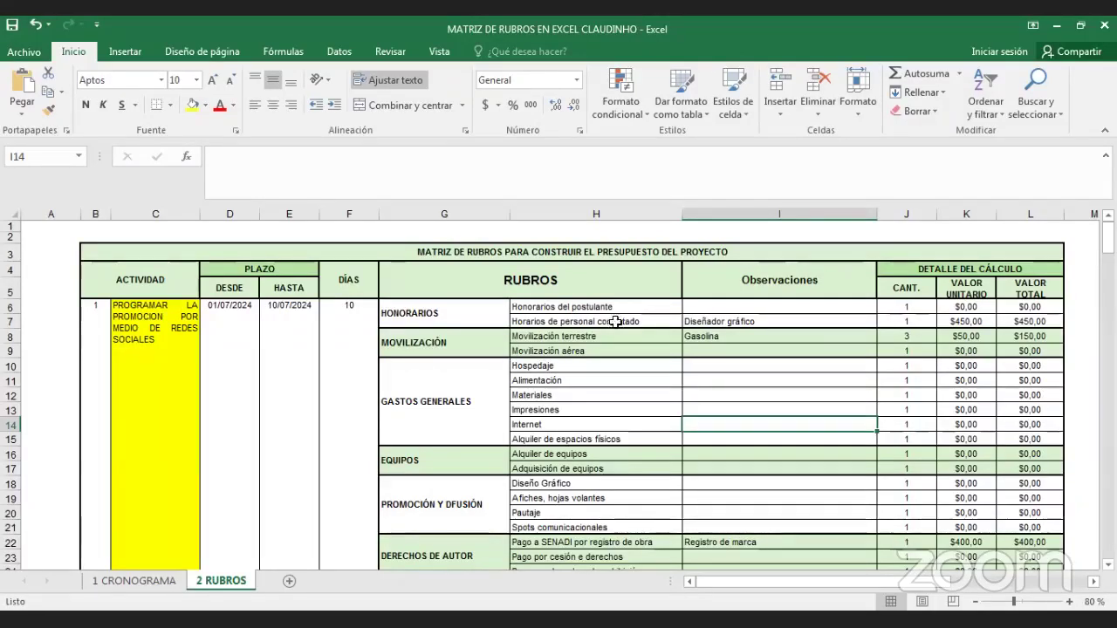
Return to the 1 CRONOGRAMA sheet and examine the activities, their dates and the RUBROS amounts down to the total
click(153, 584)
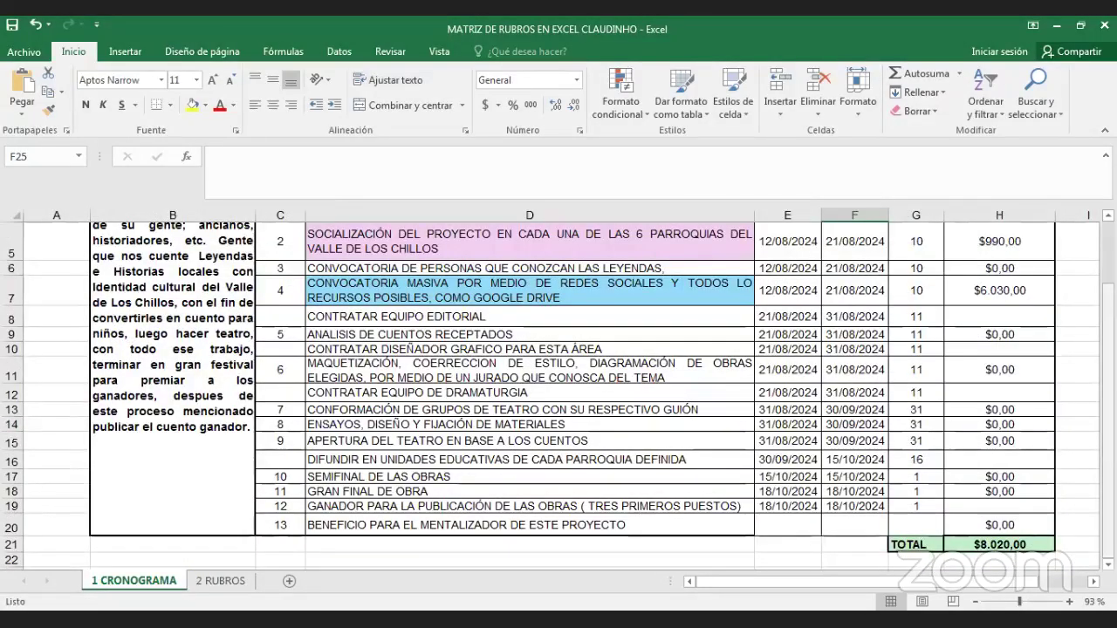
drag(1108, 476, 1108, 419)
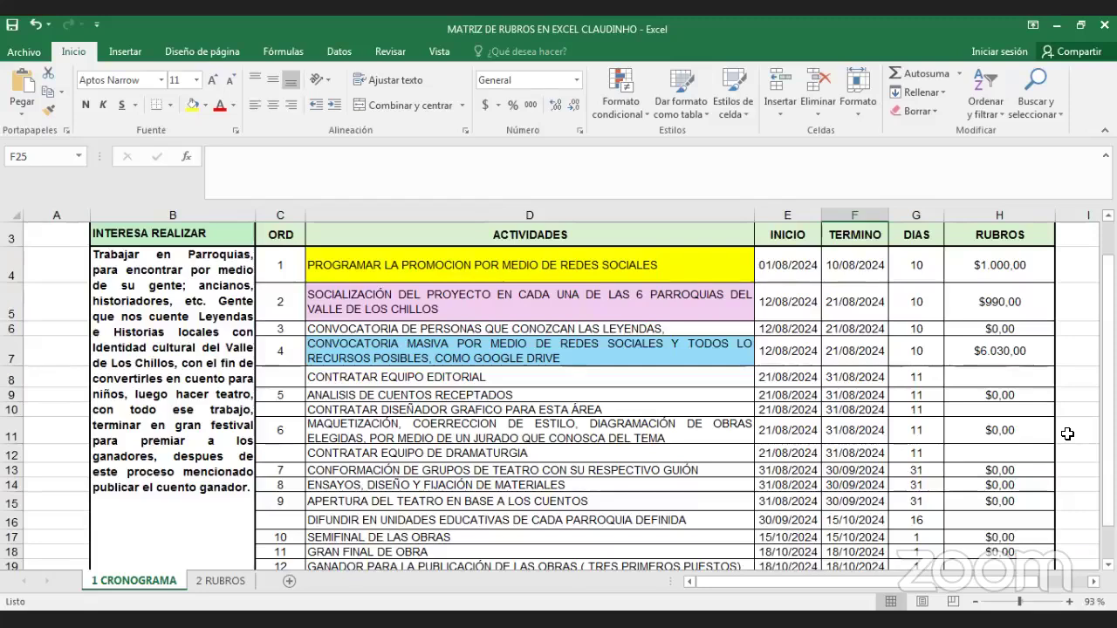
scroll(992, 403, down, 1)
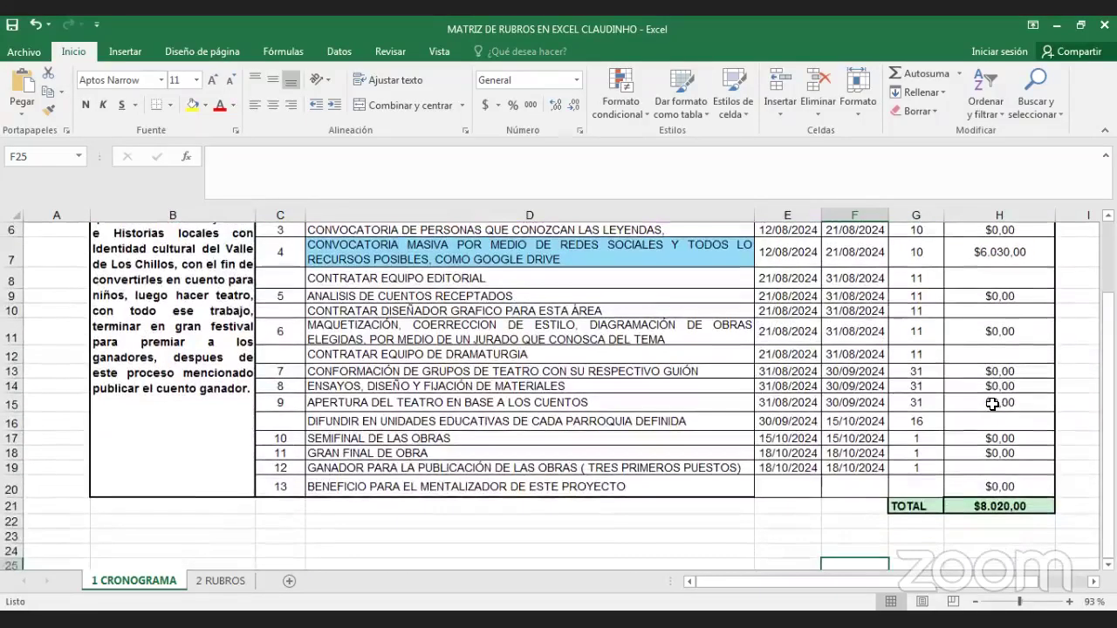
scroll(993, 403, up, 2)
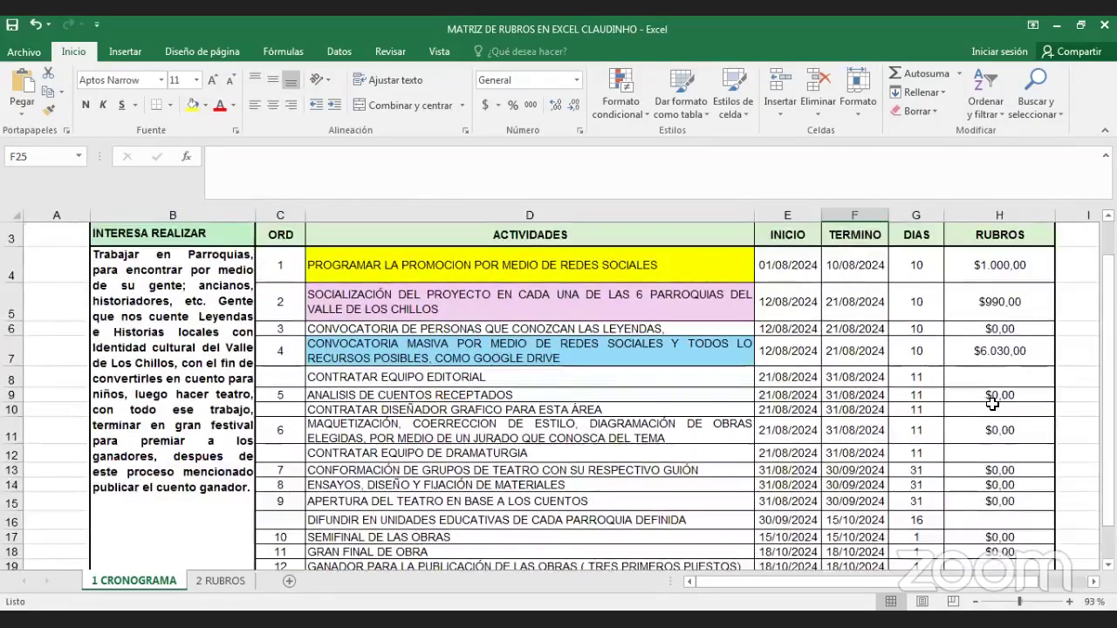
scroll(992, 403, down, 2)
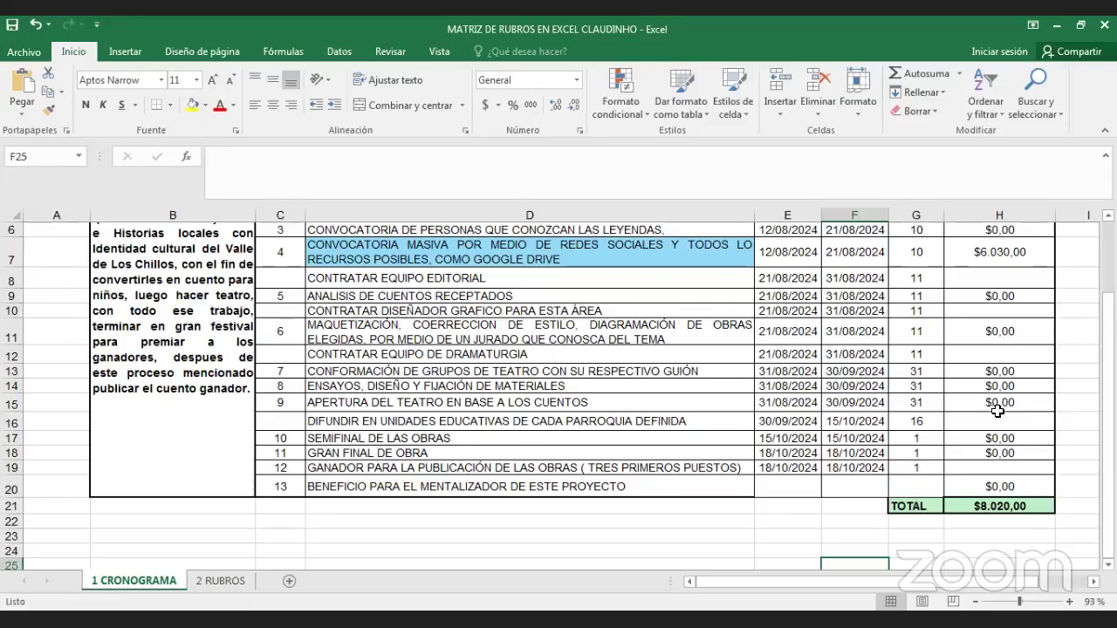
scroll(1028, 364, up, 1)
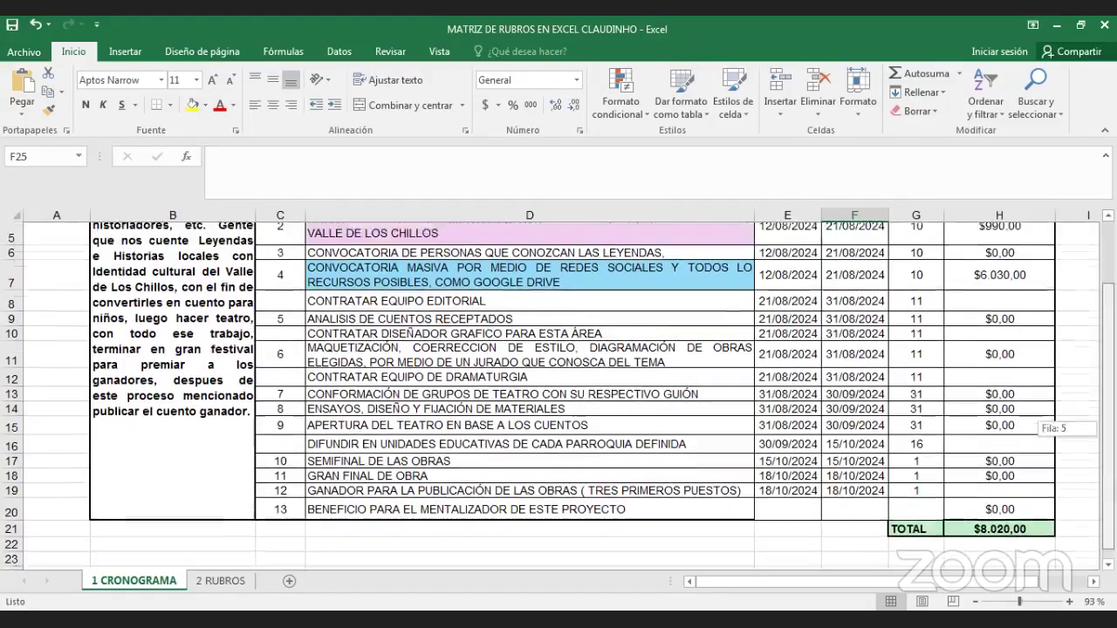
Fill activity 3's cell D6 with yellow and open its full text for editing
click(702, 266)
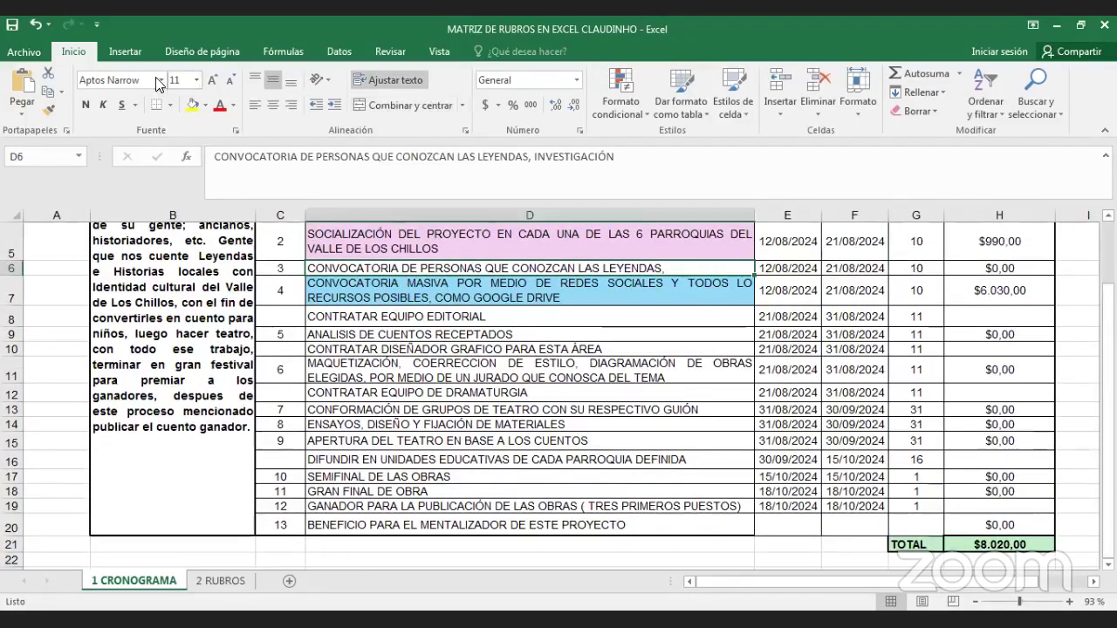
click(194, 106)
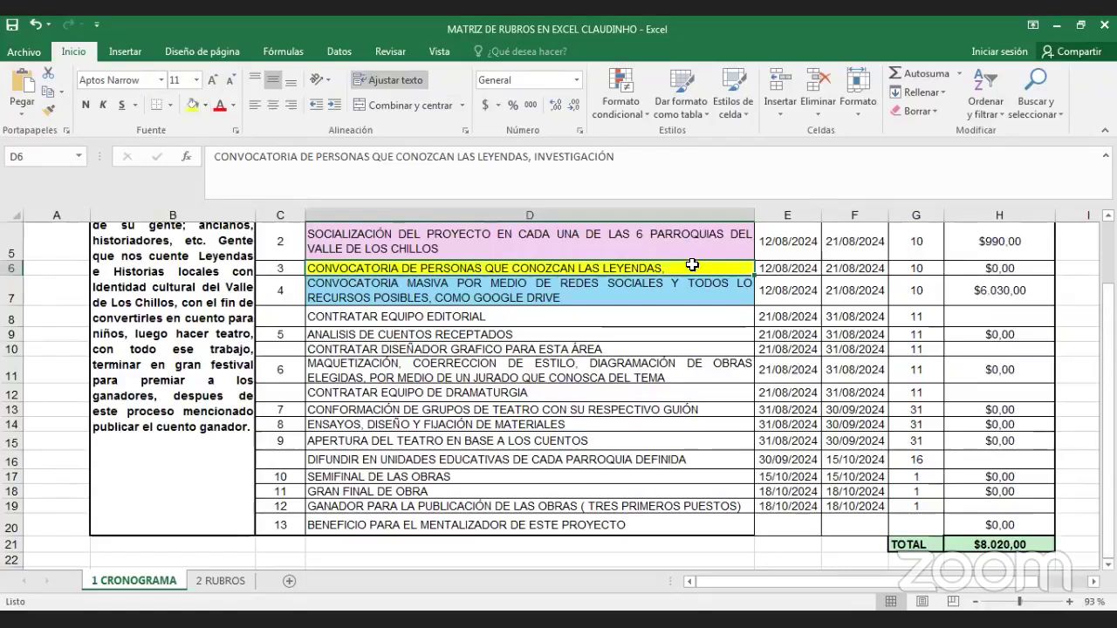
double_click(692, 265)
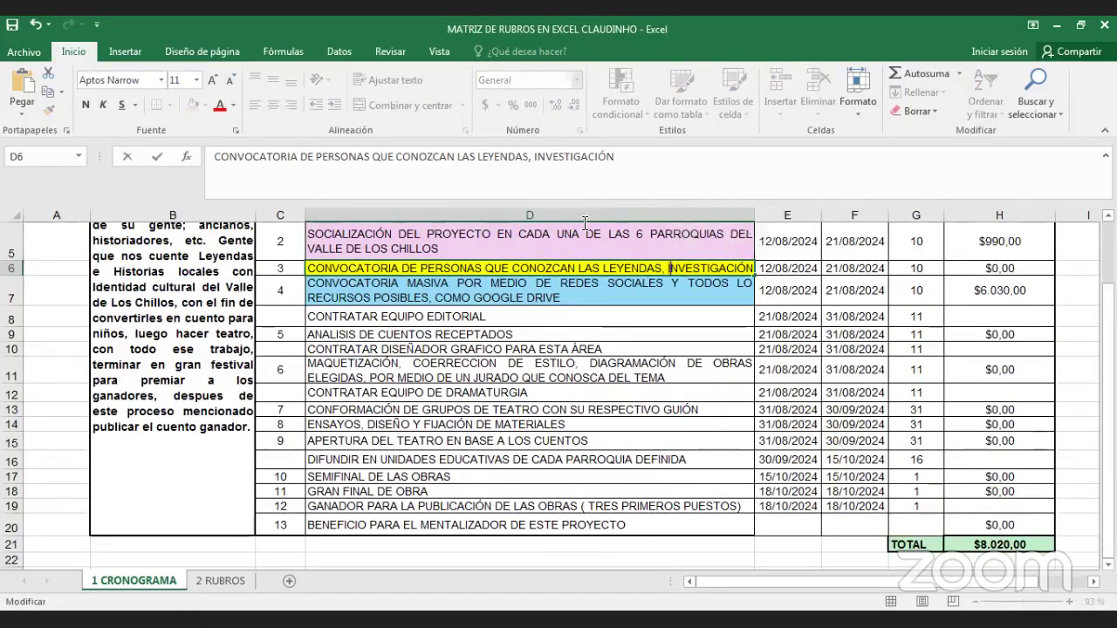
click(624, 157)
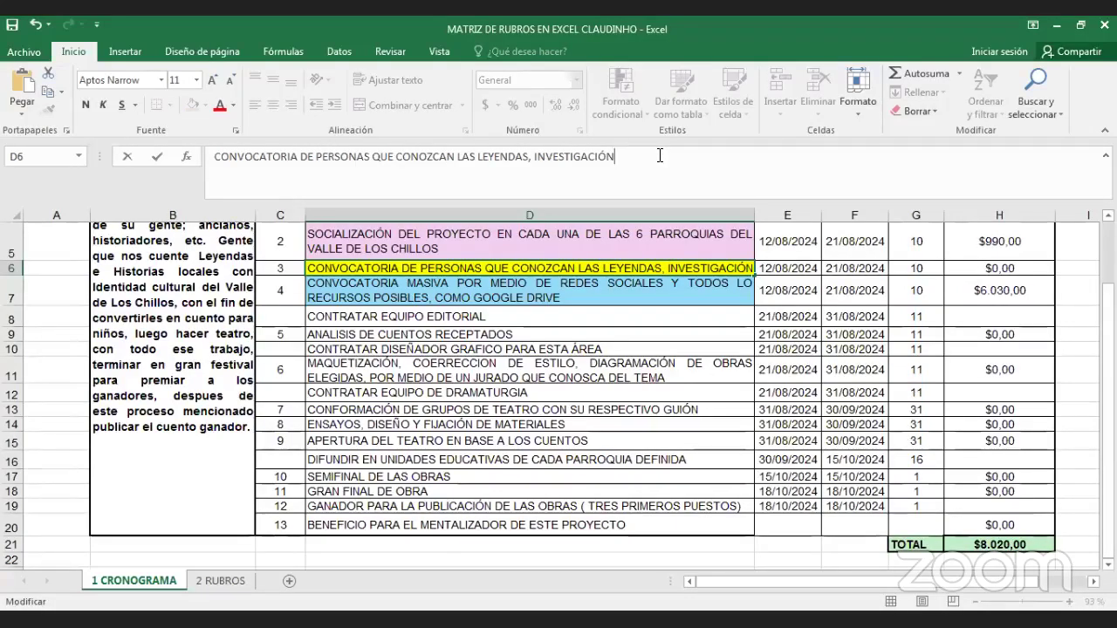
Replace activity 4's text in D7 with "CONVOCATORIA DE PERSONAS QUE CONOZCAN LAS LEYENDAS, INVESTIGACIÓN", and check the full text of D6
key(Return)
text(CONVOCATORIA DE PERSONAS QUE CONOZCAN LAS LEYENDAS, INVESTIGACIÓN)
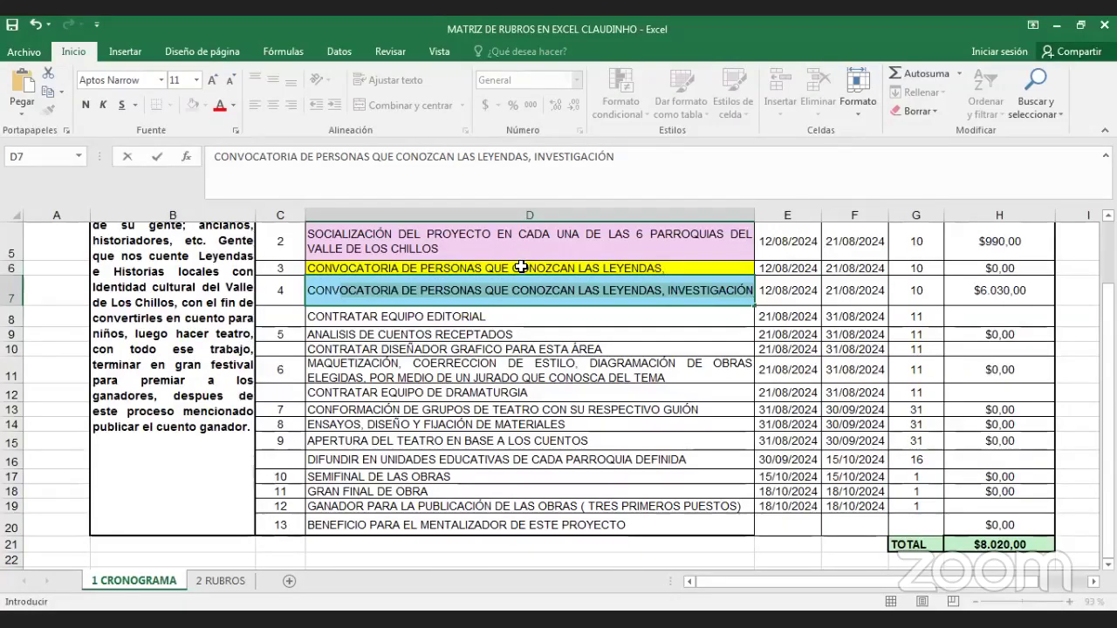
click(520, 267)
double_click(521, 267)
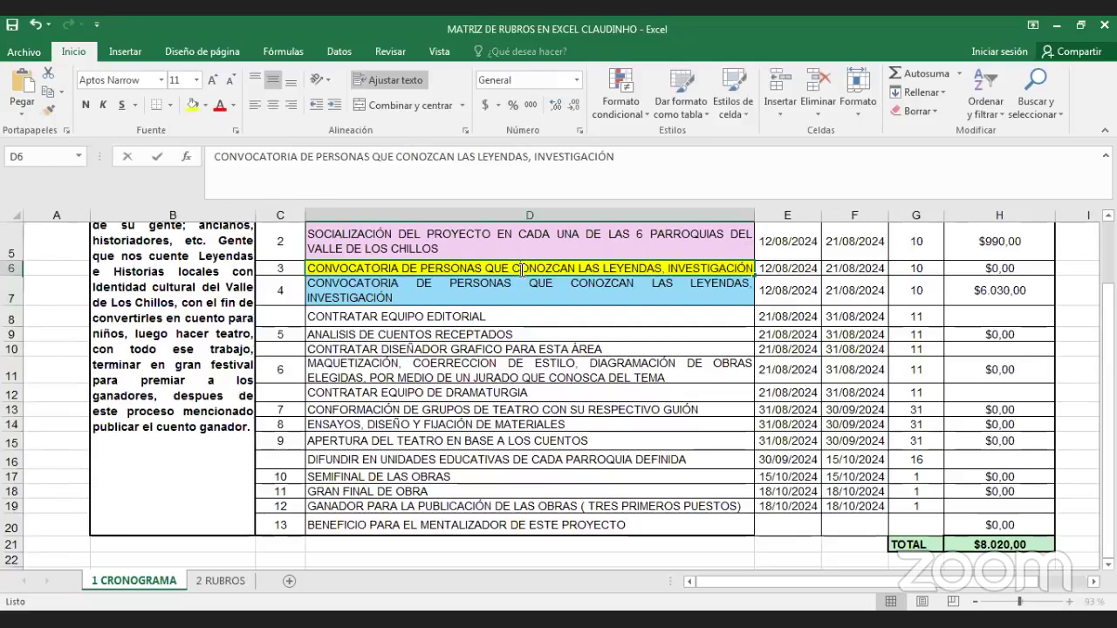
click(617, 154)
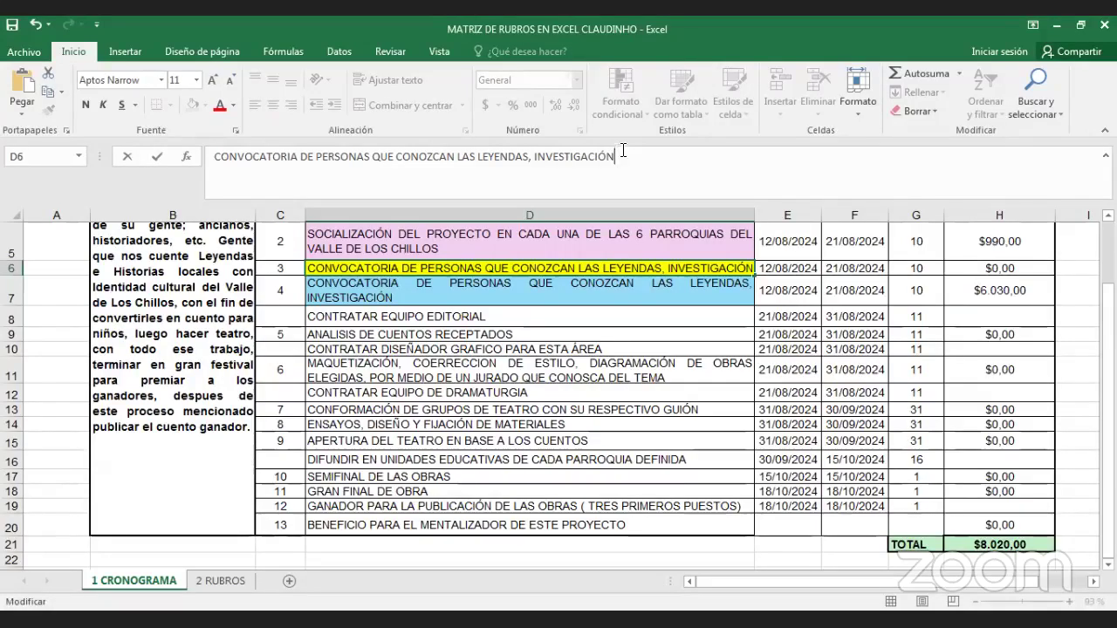
click(590, 558)
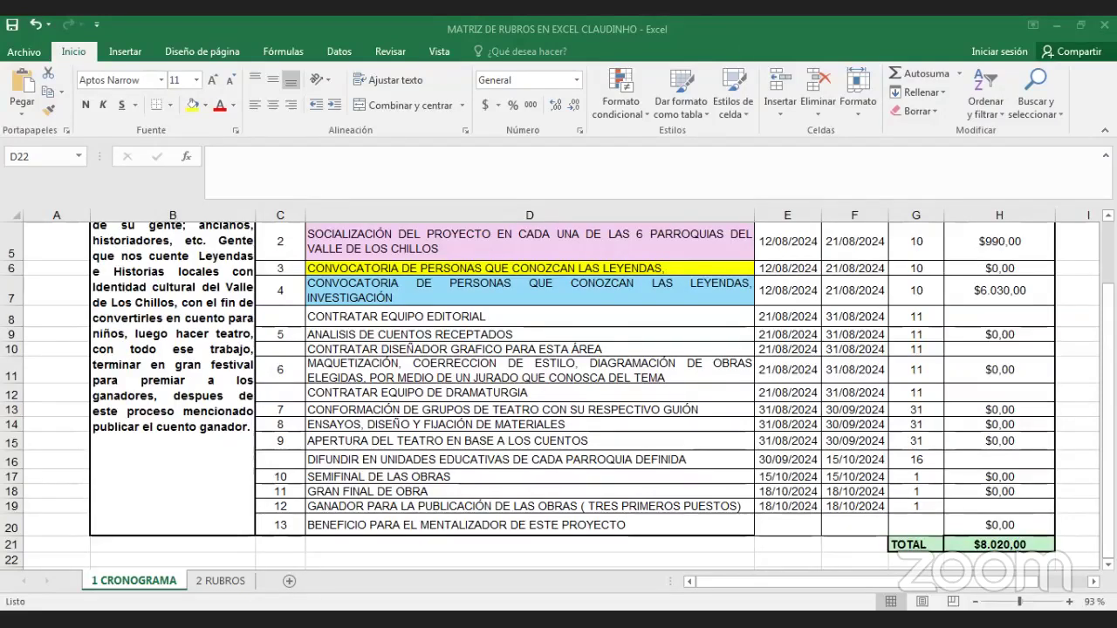
Switch to the Word document "Bases técnicas del Festival Musical" and point out the words "BASES TÉCNICAS PARA" in its title
scroll(559, 393, up, 1)
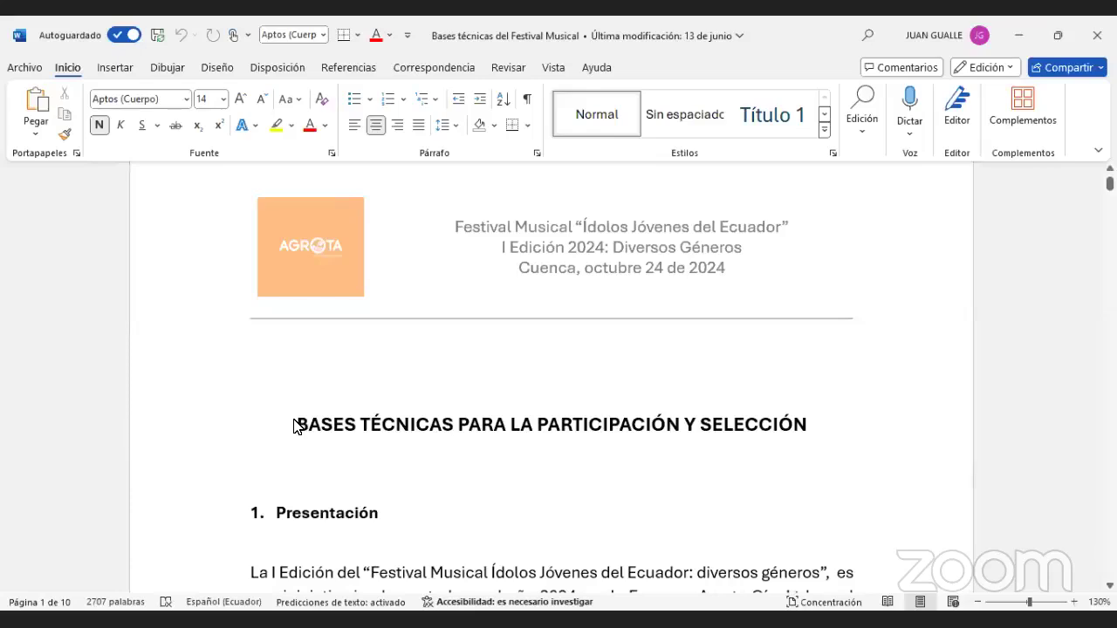
drag(295, 424, 510, 425)
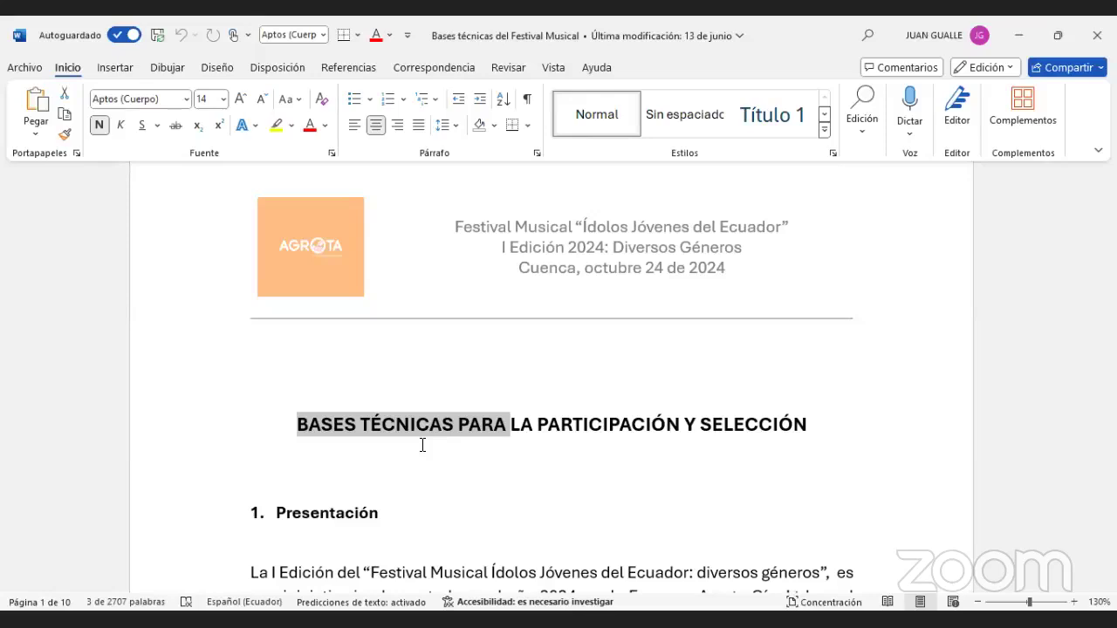
click(375, 443)
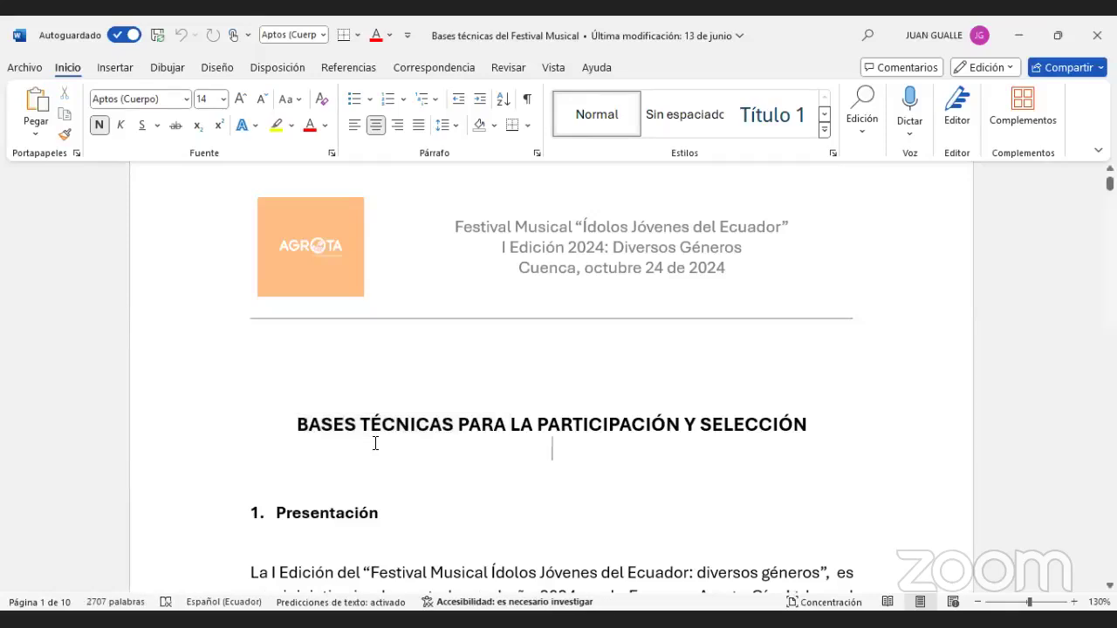
Read the Presentación section through the paragraphs on the festival's legal basis and its sponsorship funding
scroll(380, 440, down, 2)
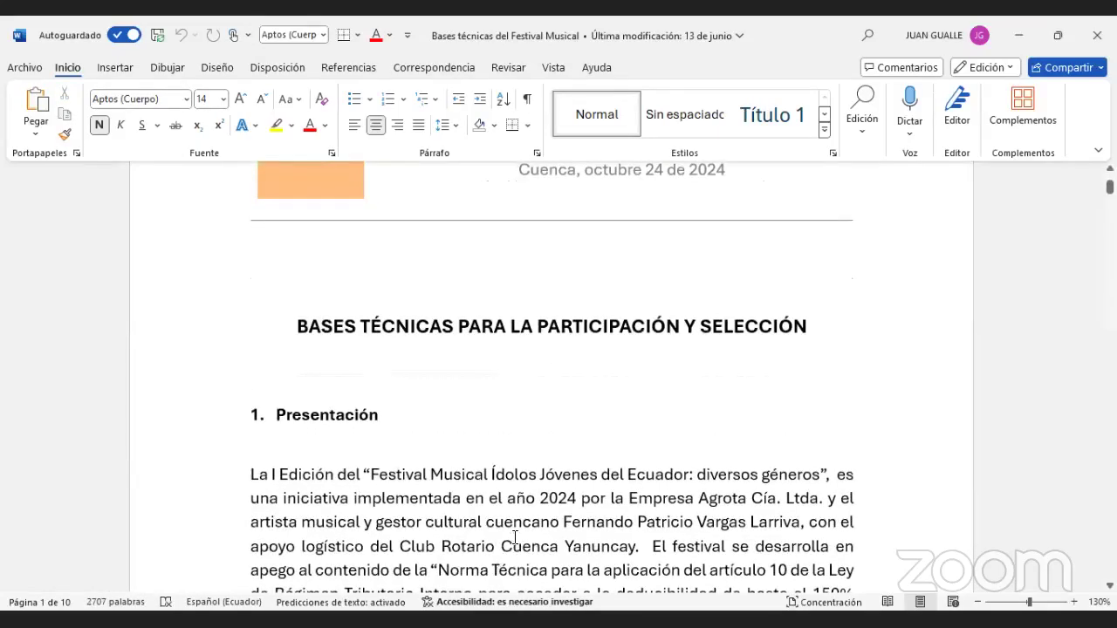
scroll(514, 537, down, 3)
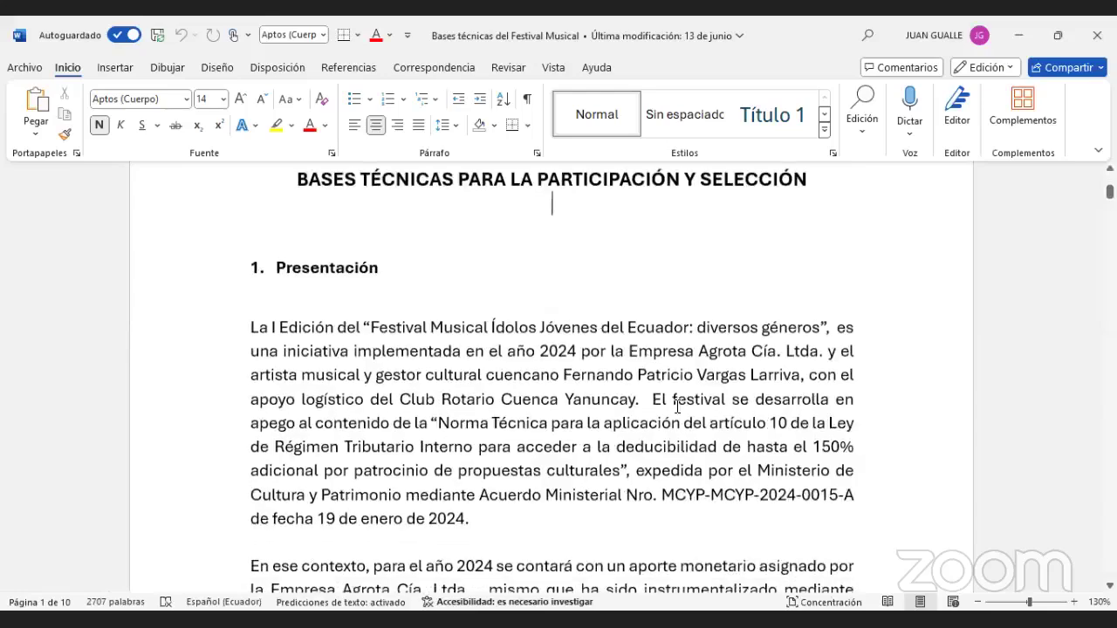
scroll(590, 453, down, 2)
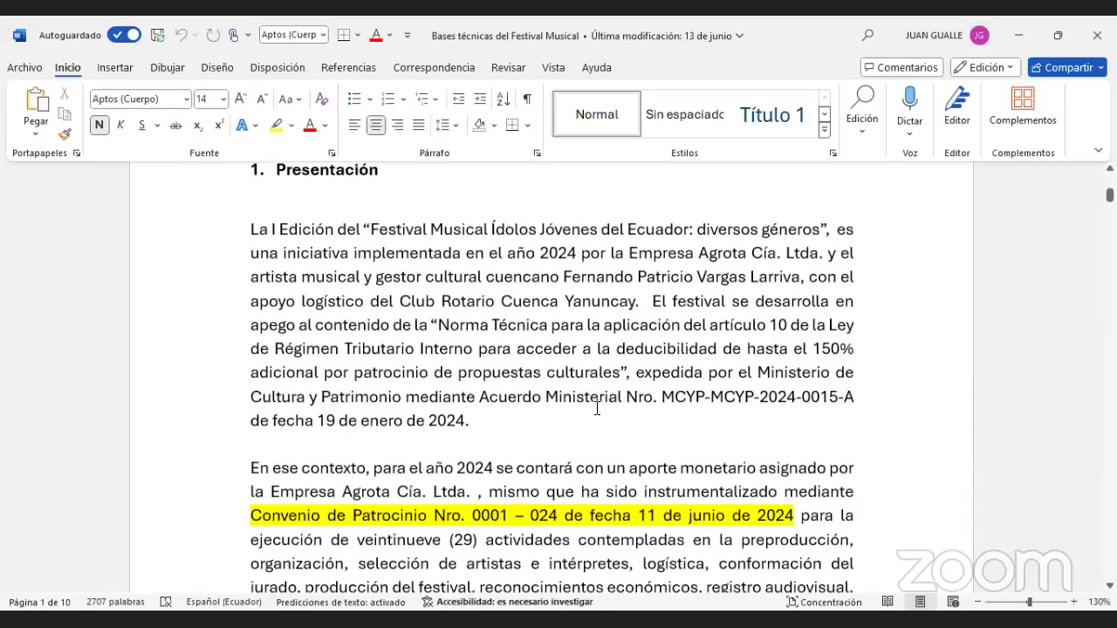
scroll(597, 408, down, 2)
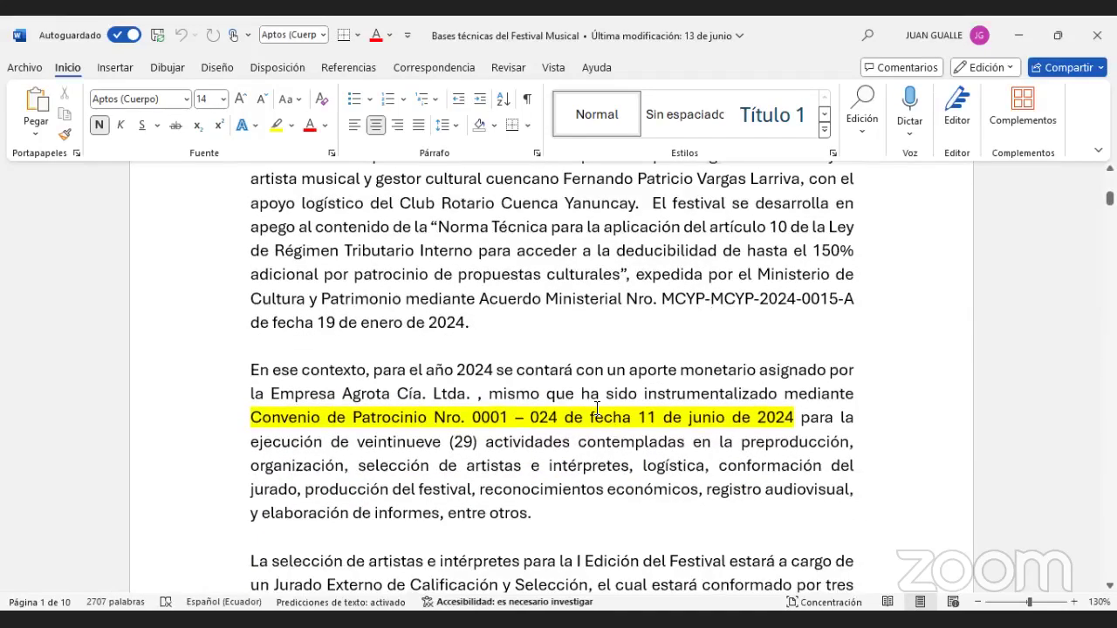
scroll(597, 409, down, 1)
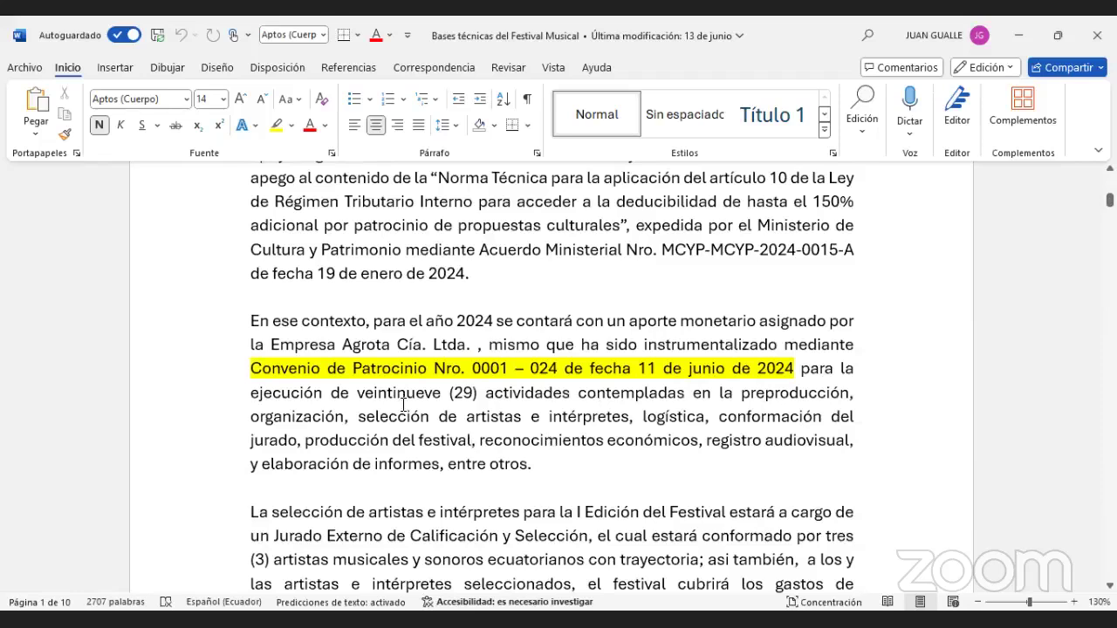
Select the paragraph on the sponsor's monetary contribution, then the phrase "Jurado Externo de Calificación y Selección" in the following paragraph
drag(239, 319, 582, 465)
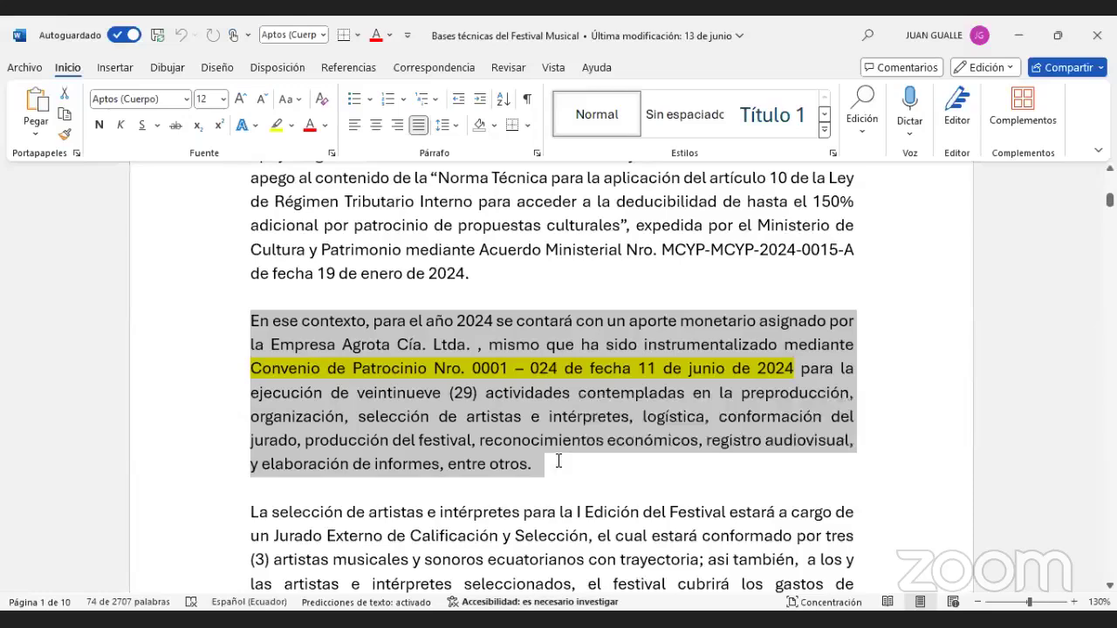
scroll(559, 462, down, 2)
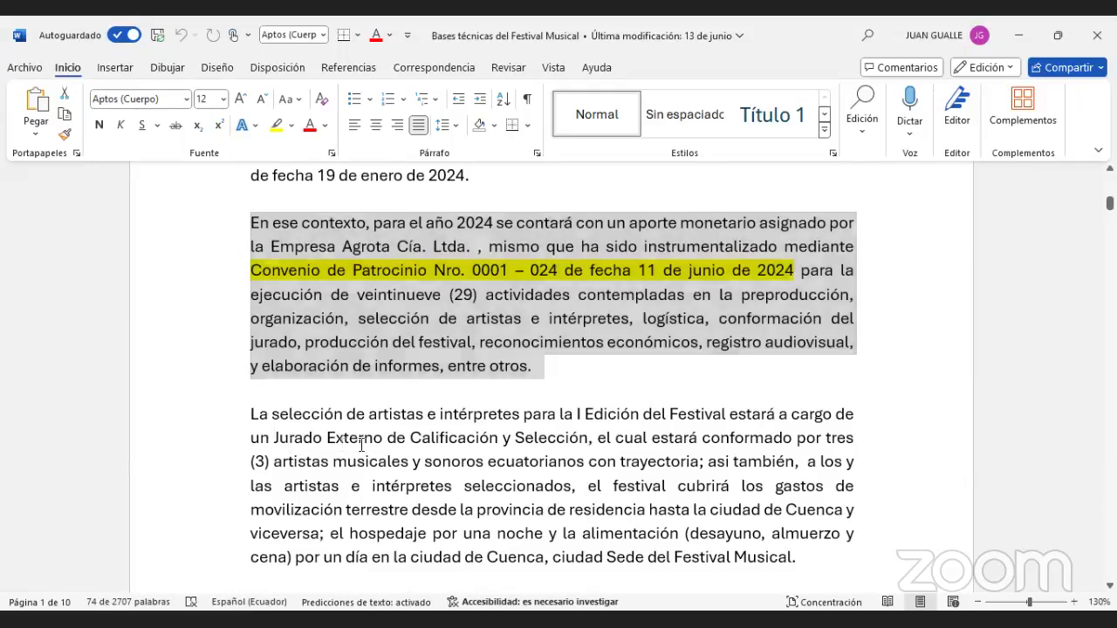
drag(276, 439, 589, 438)
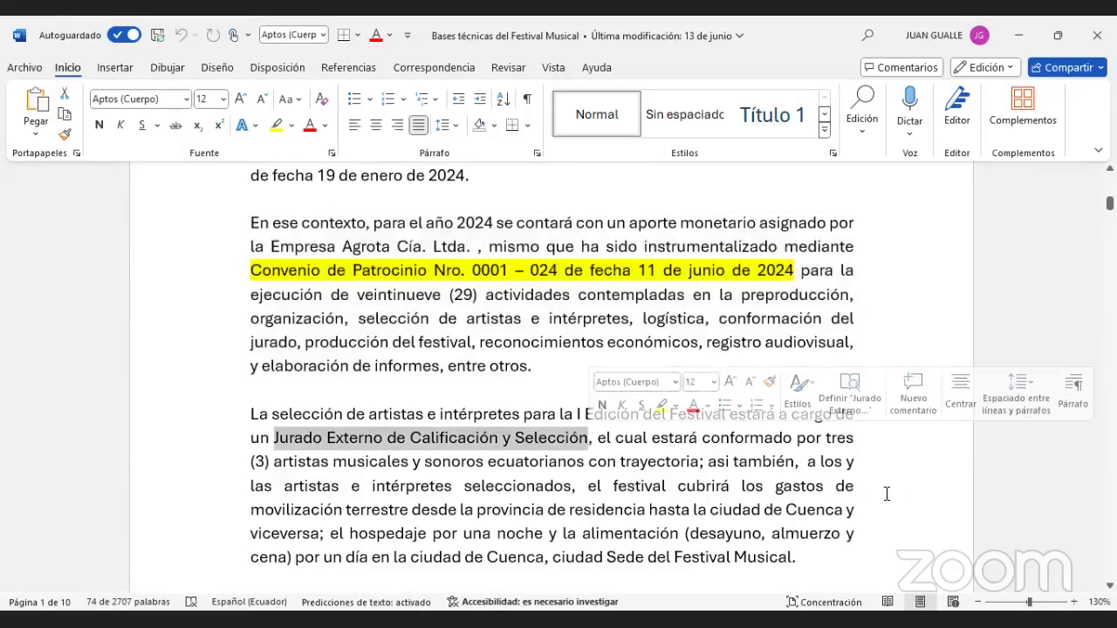